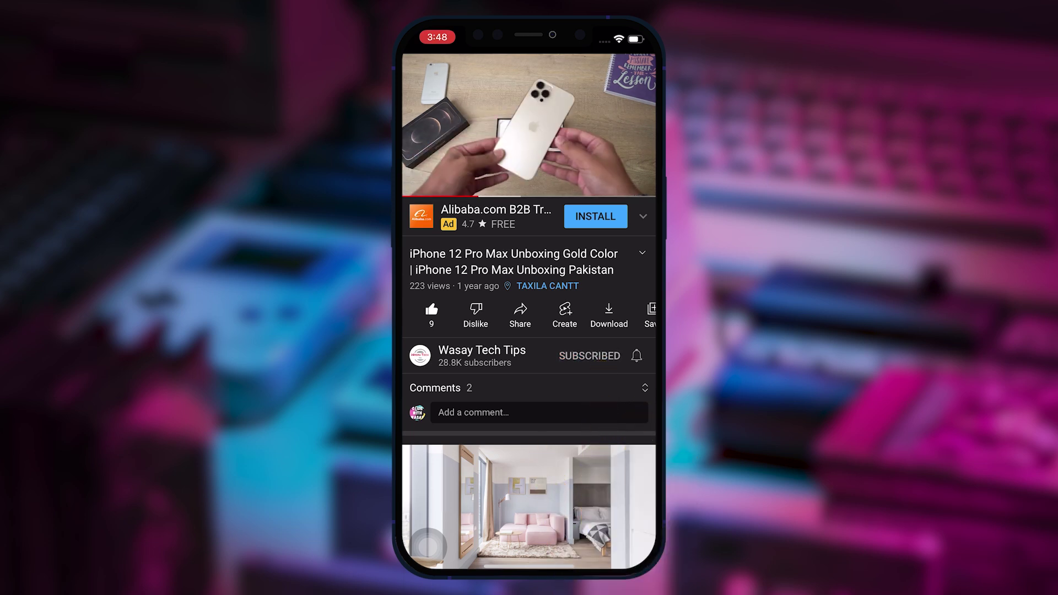
Step: Leave the intro and show the macOS desktop with the Document 1, Document 2 and Document 3 PDFs
left_click(637, 356)
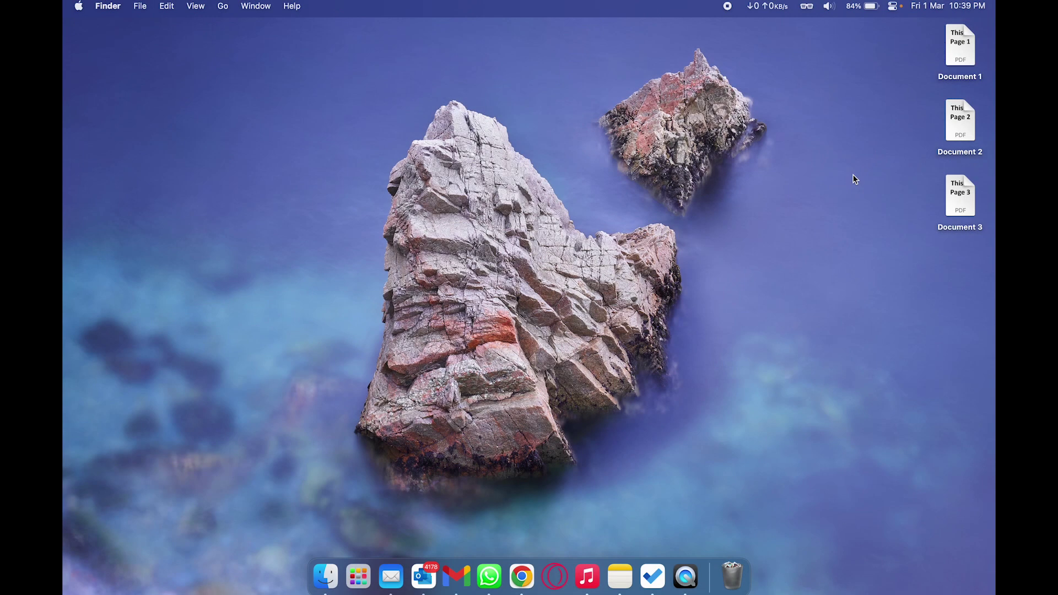
left_click(967, 47)
key("Down")
key("Down")
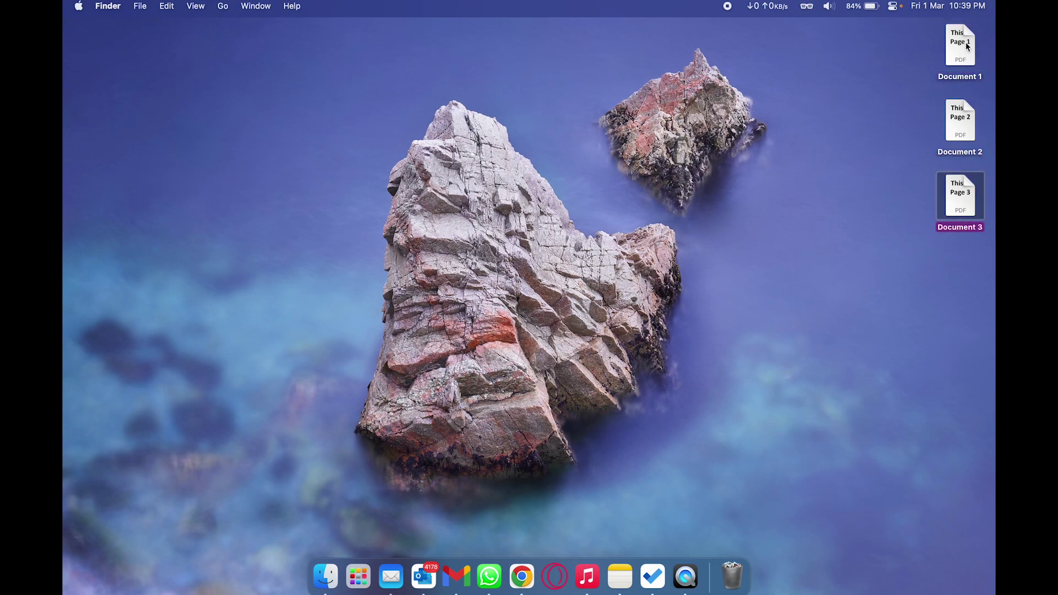
left_click(968, 46)
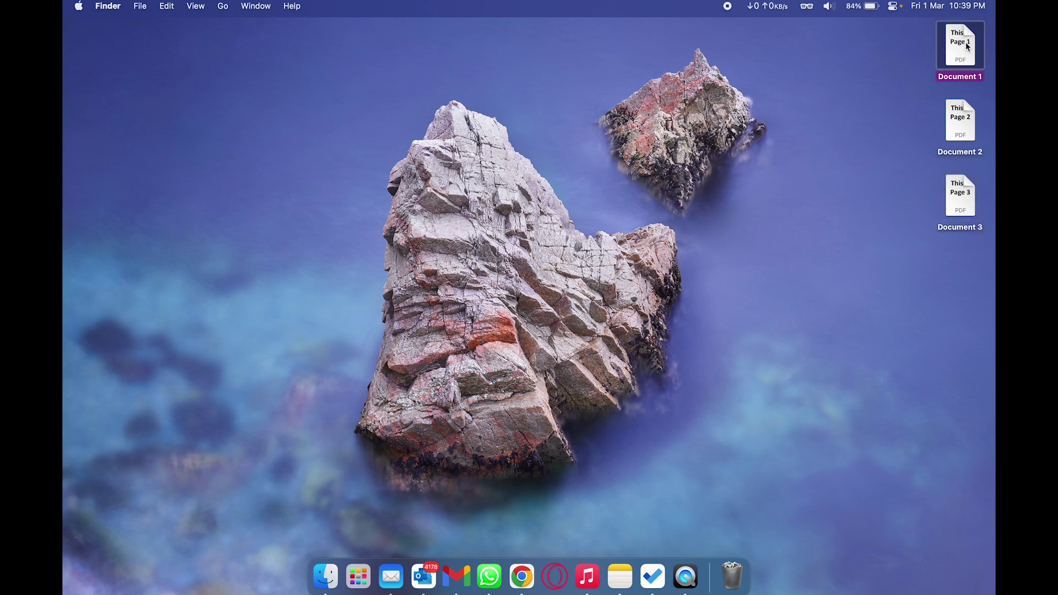
key("space")
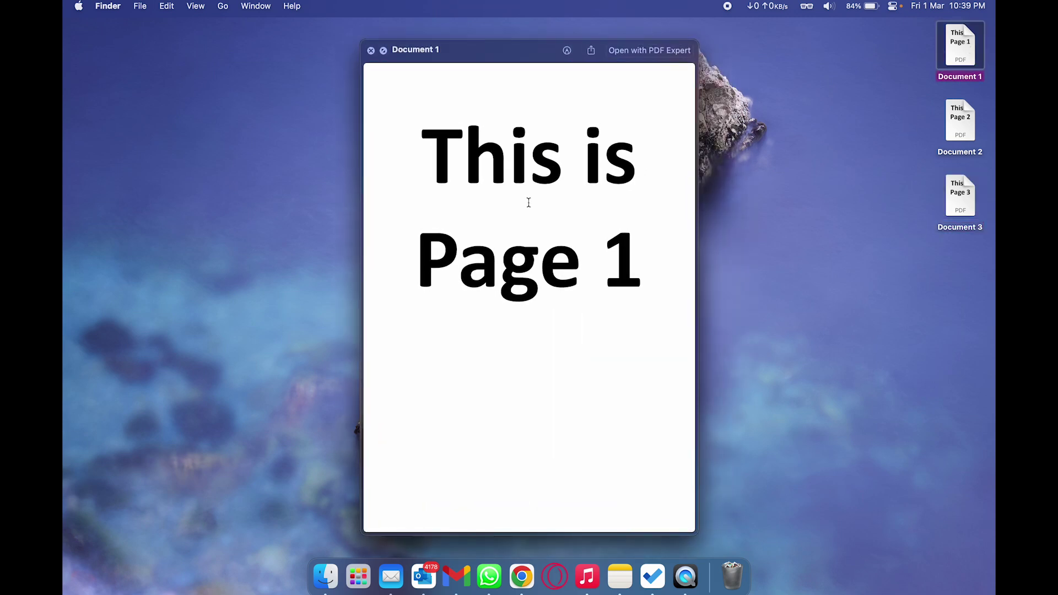
left_click(974, 118)
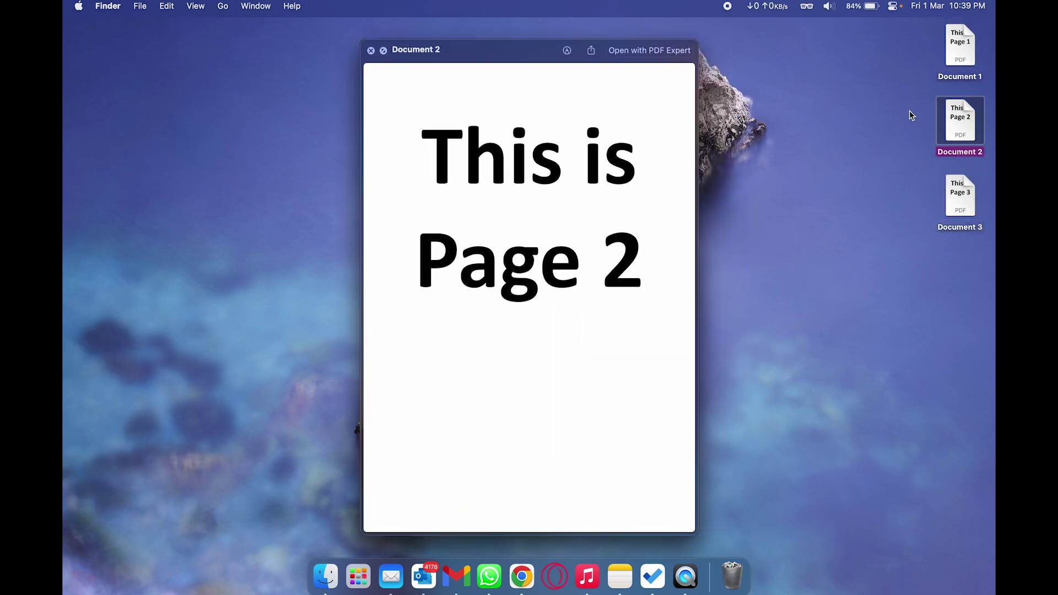
key("Down")
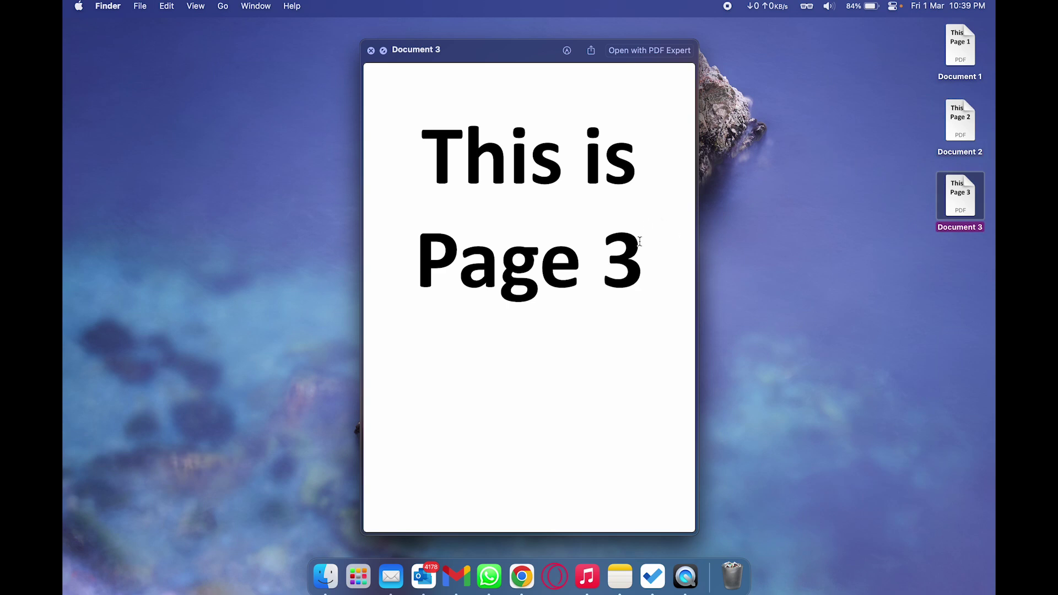
key("space")
left_click(734, 165)
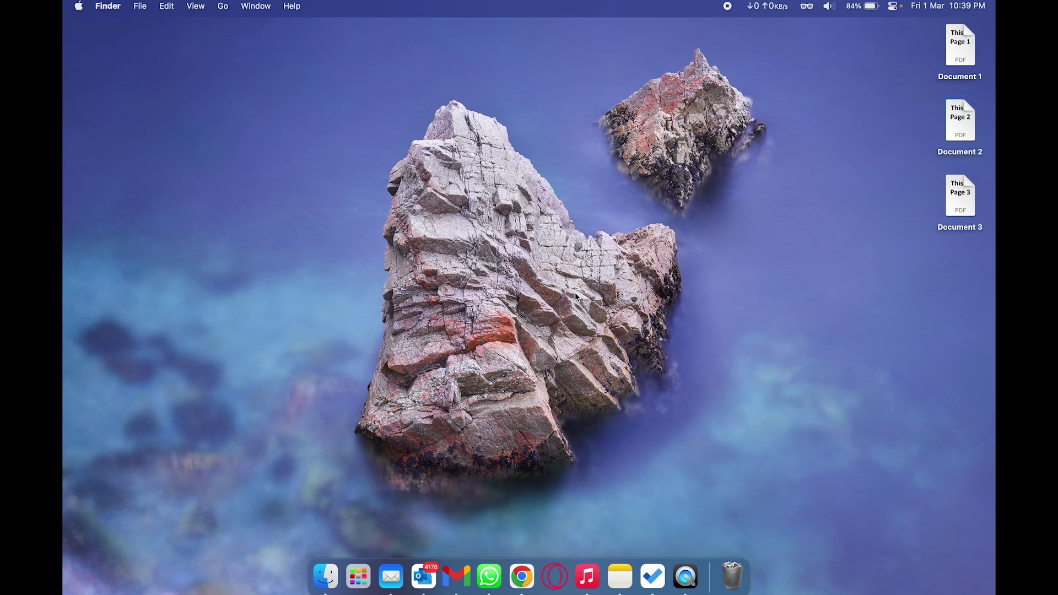
Step: Launch the App Store through Spotlight and search it for 'pdf gear'
key("super+space")
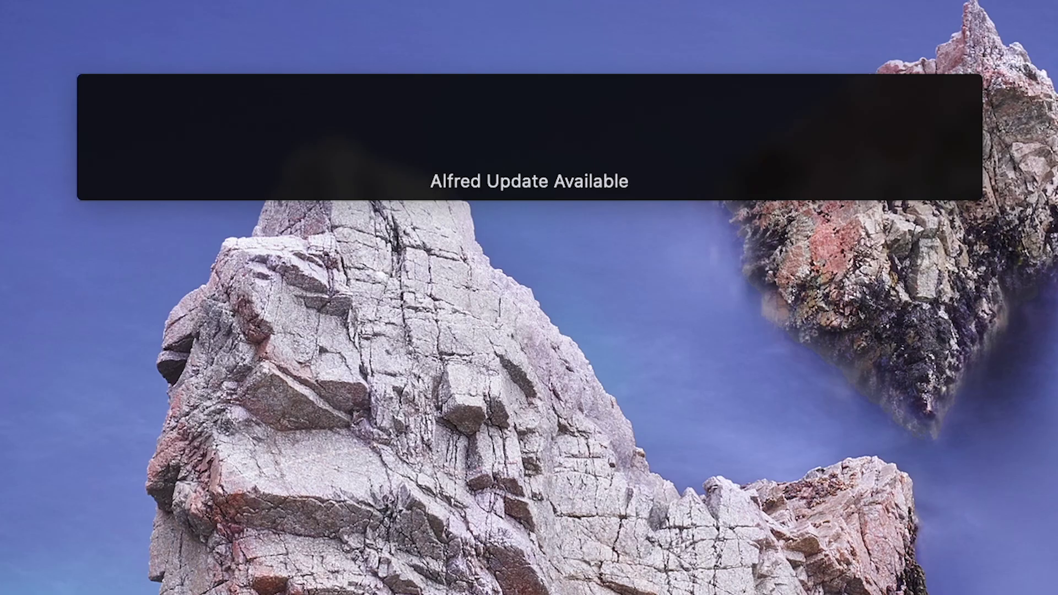
type("app")
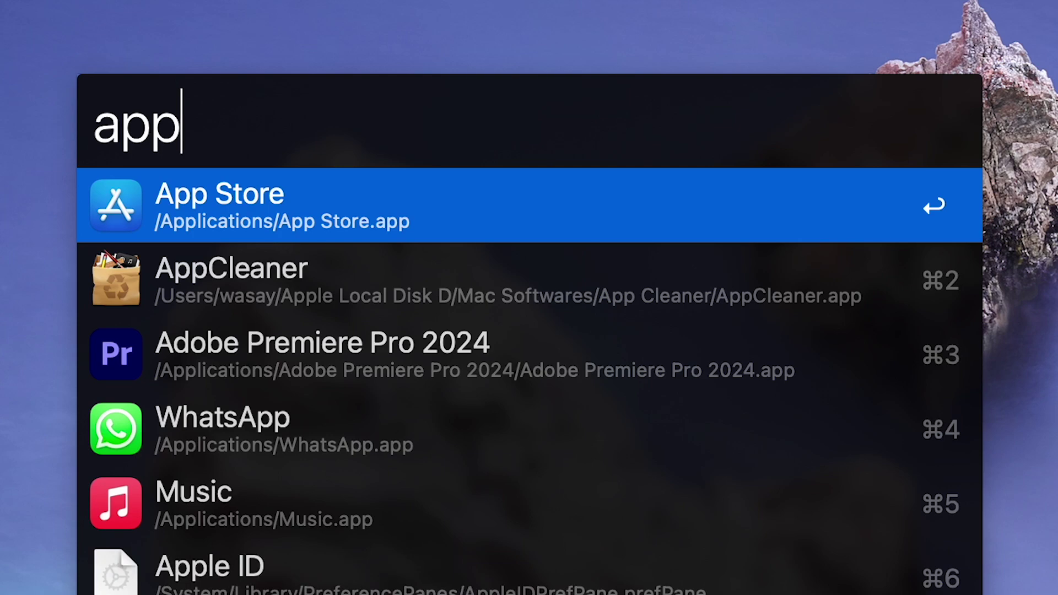
left_click(276, 219)
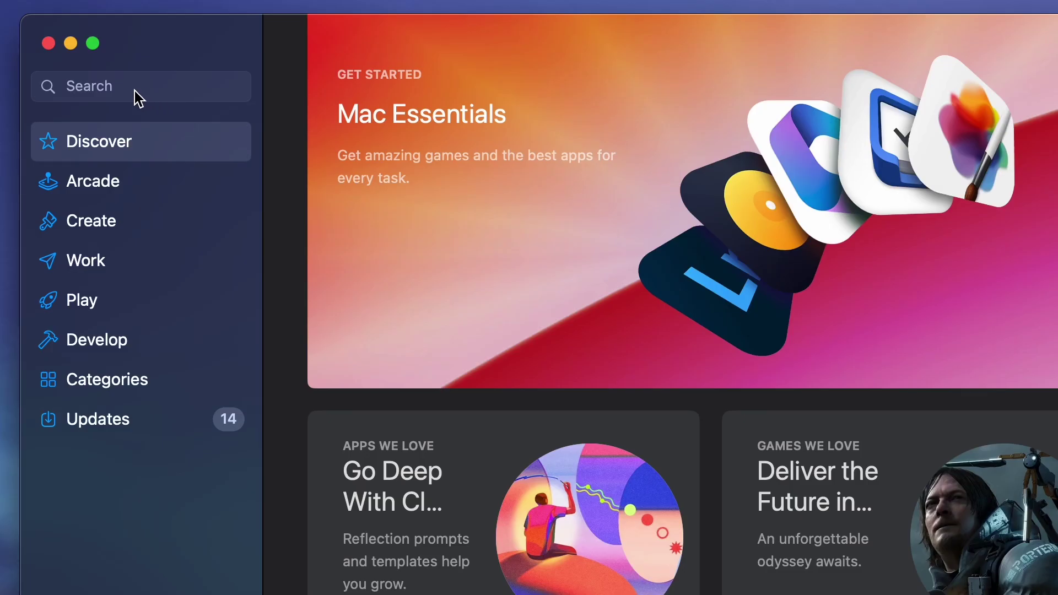
left_click(206, 82)
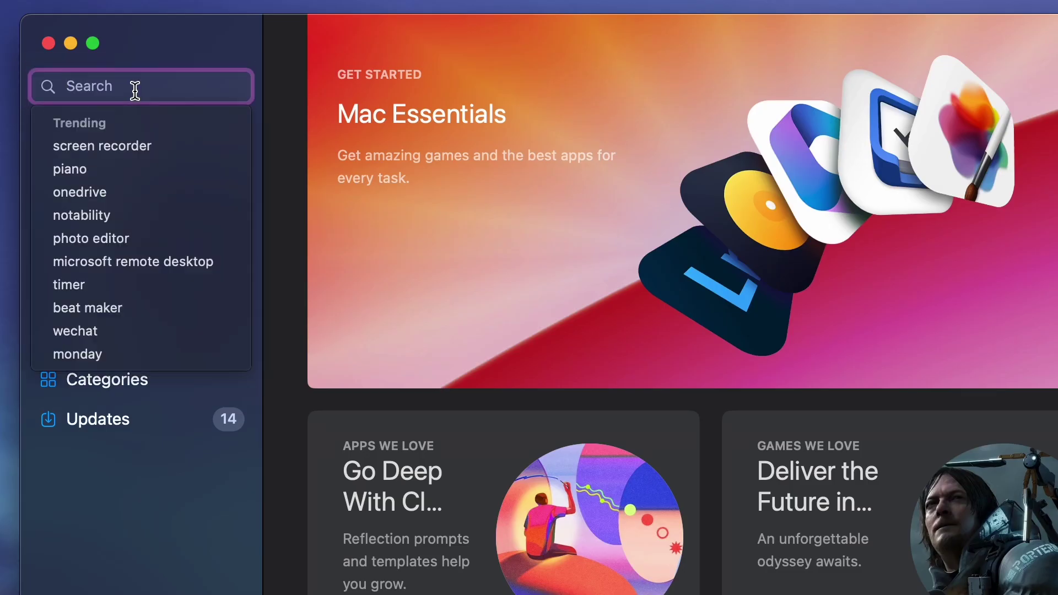
type("pdf gea")
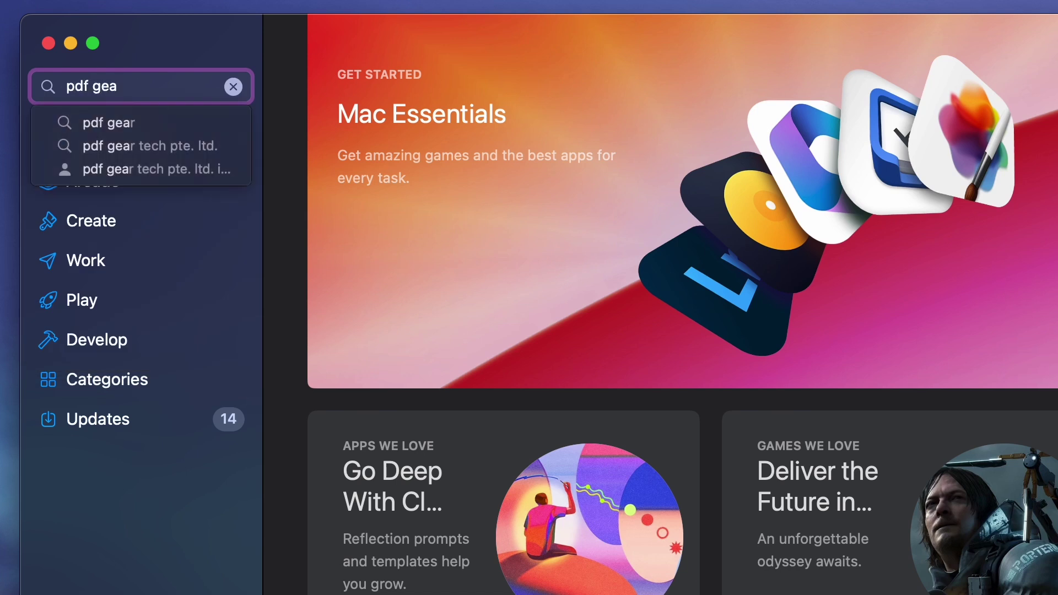
type("r")
left_click(102, 122)
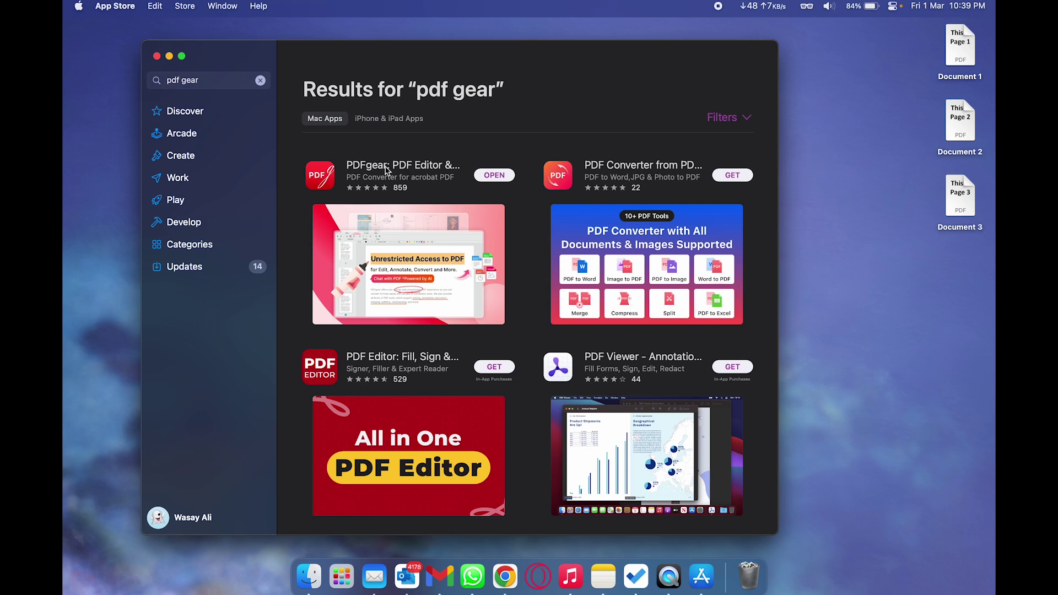
Step: View the PDFgear: PDF Editor & Reader listing, see it's already installed, and close the App Store
left_click(325, 178)
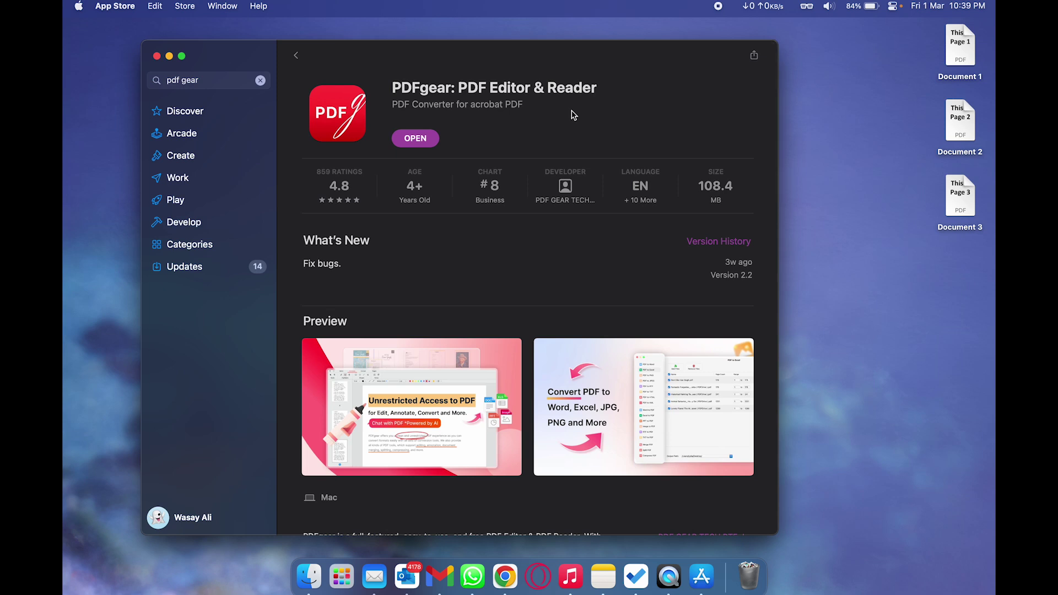
scroll(573, 115, "down", 3)
scroll(574, 116, "up", 3)
scroll(573, 116, "down", 2)
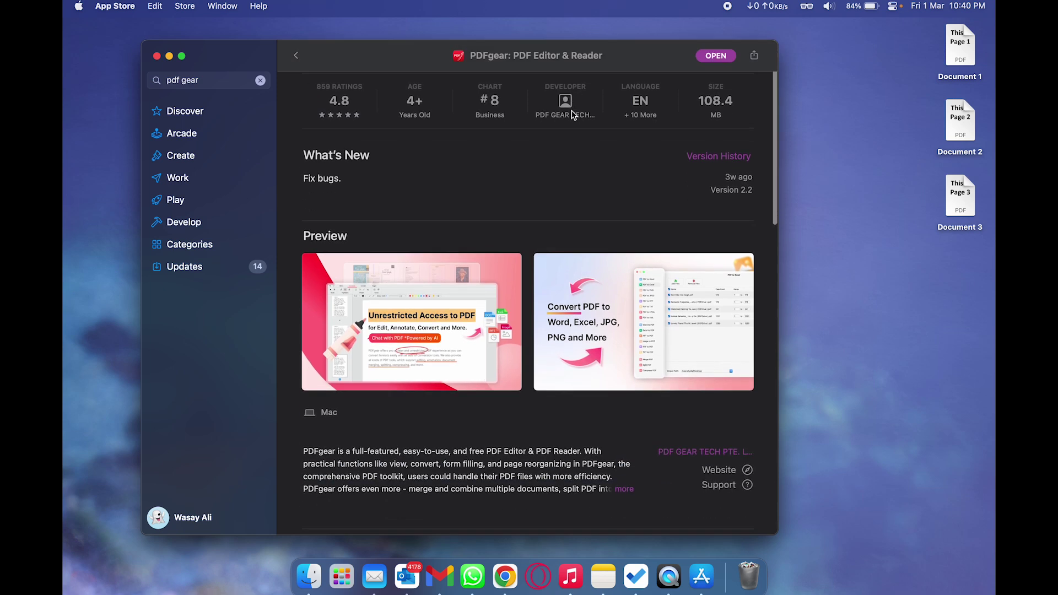
scroll(541, 255, "down", 4)
scroll(544, 258, "up", 5)
scroll(544, 257, "up", 1)
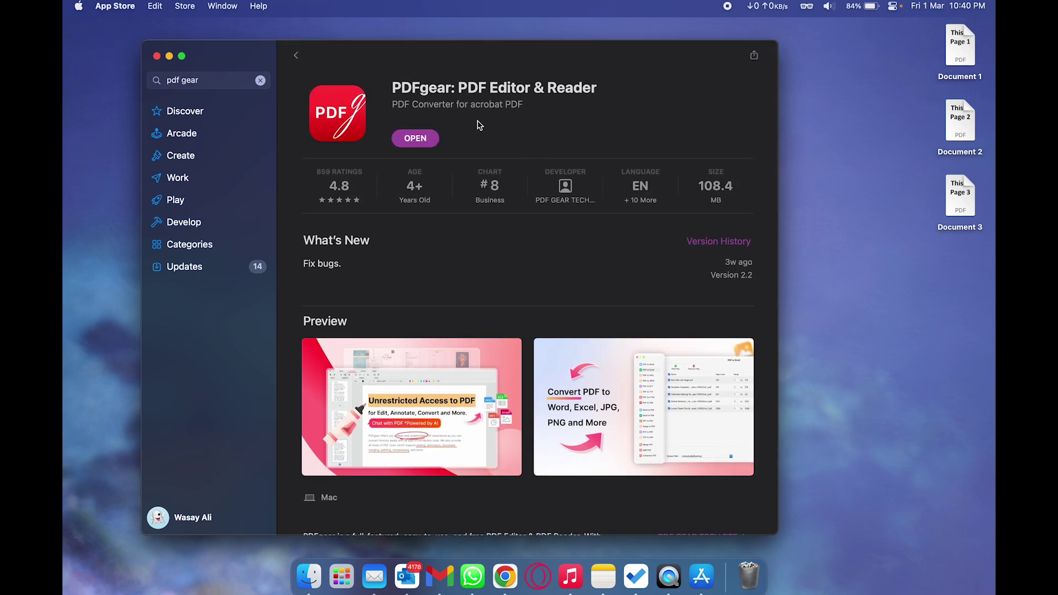
left_click(156, 56)
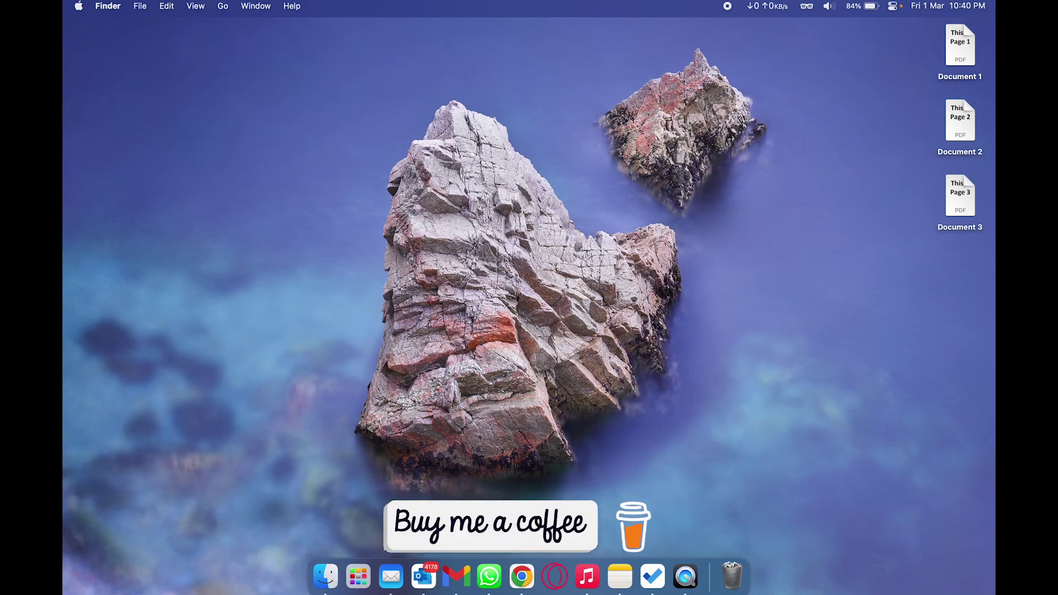
Step: Launch PDFgear from the app grid and open its Merge PDF tool
left_click(357, 576)
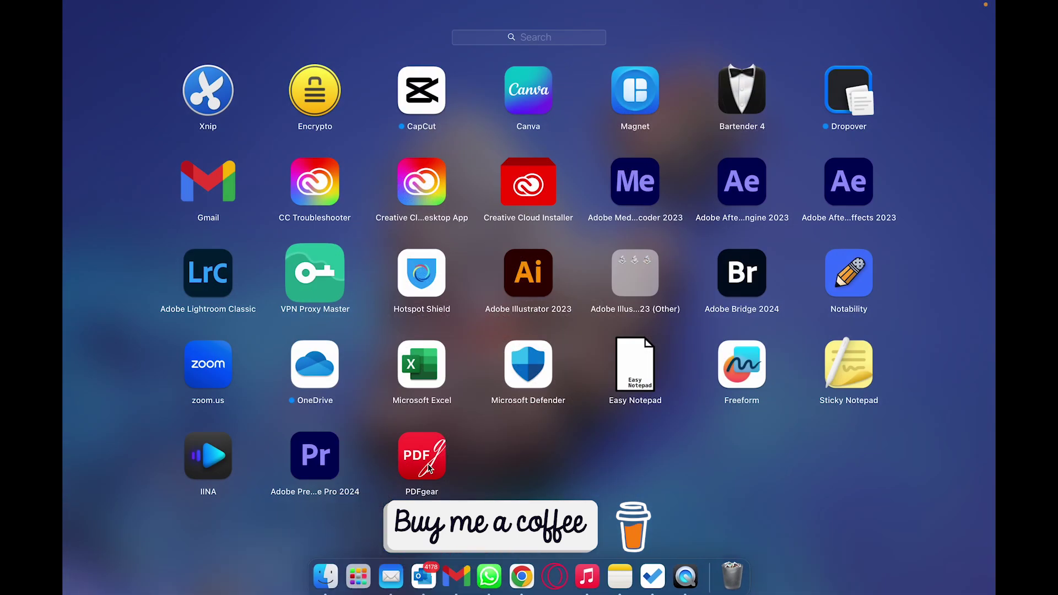
left_click(423, 458)
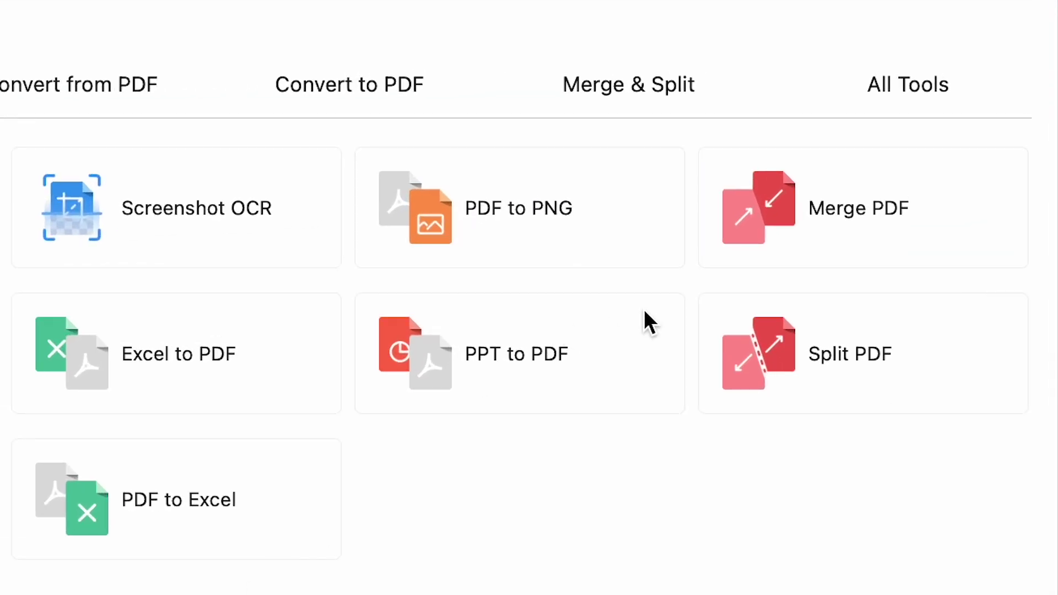
left_click(881, 182)
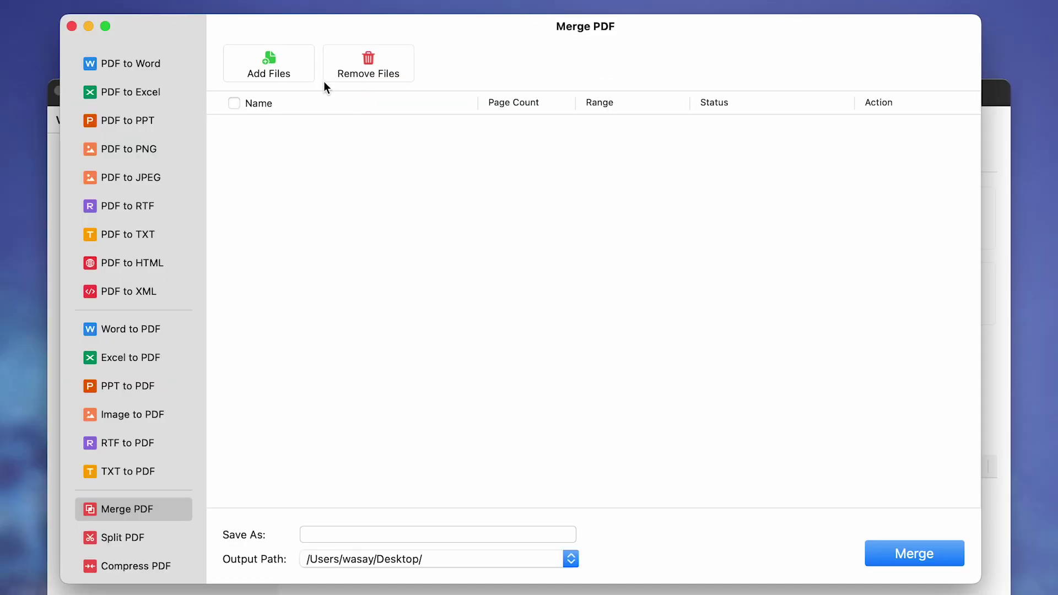
Step: Add Document 1.pdf, Document 2.pdf and Document 3.pdf from the Desktop to the merge list
left_click(277, 65)
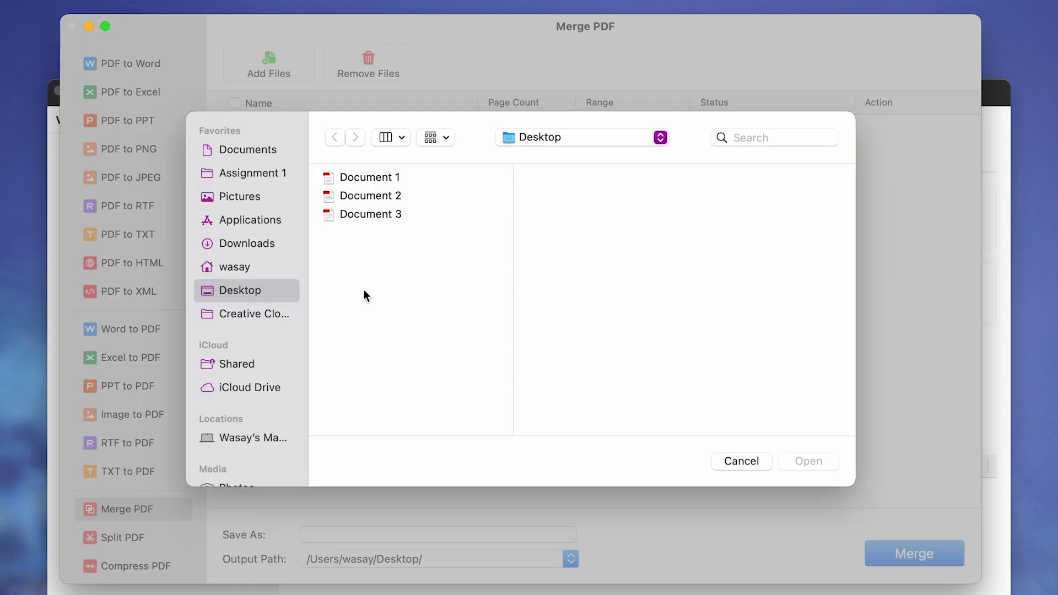
left_click(379, 177)
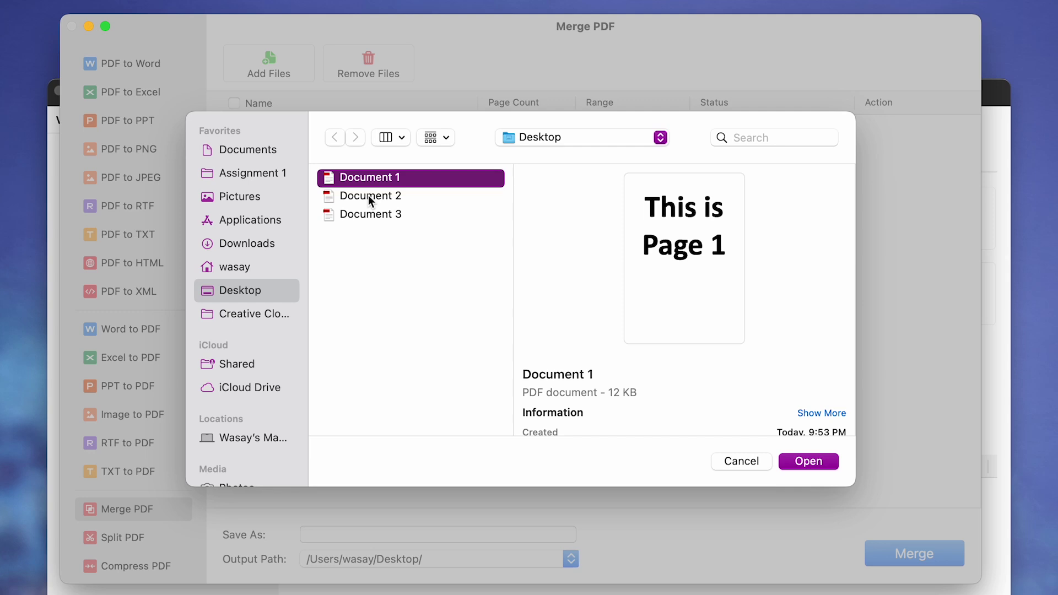
left_click(368, 196, "shift")
left_click(363, 214, "shift")
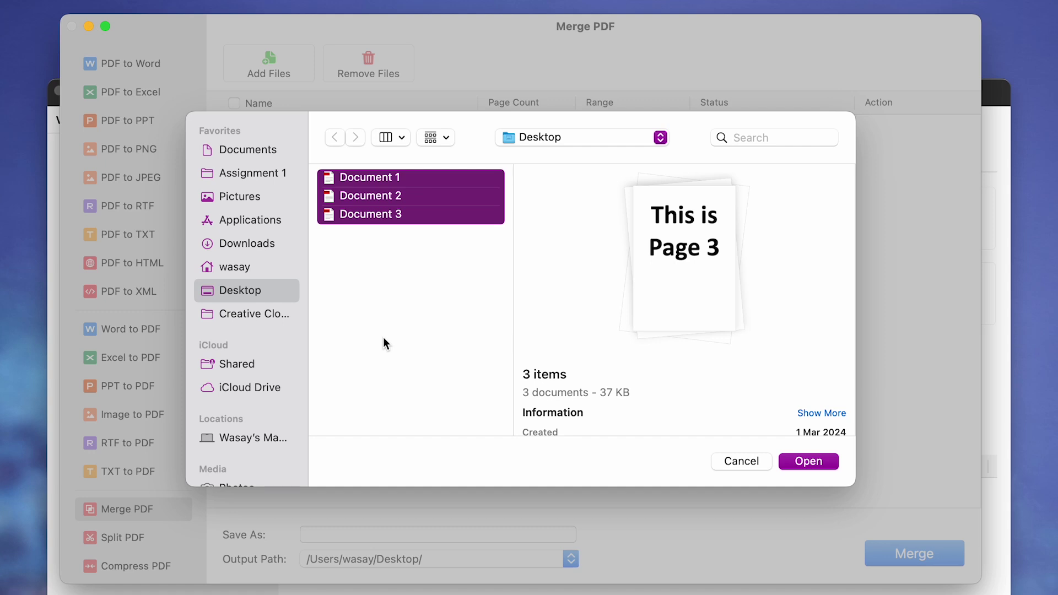
left_click(816, 464)
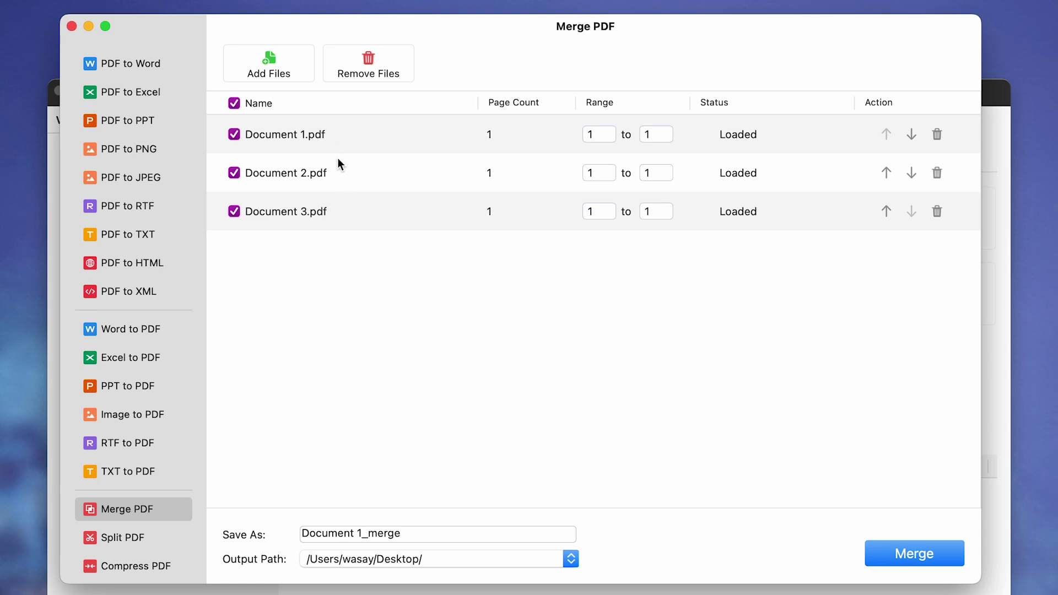
left_click(886, 173)
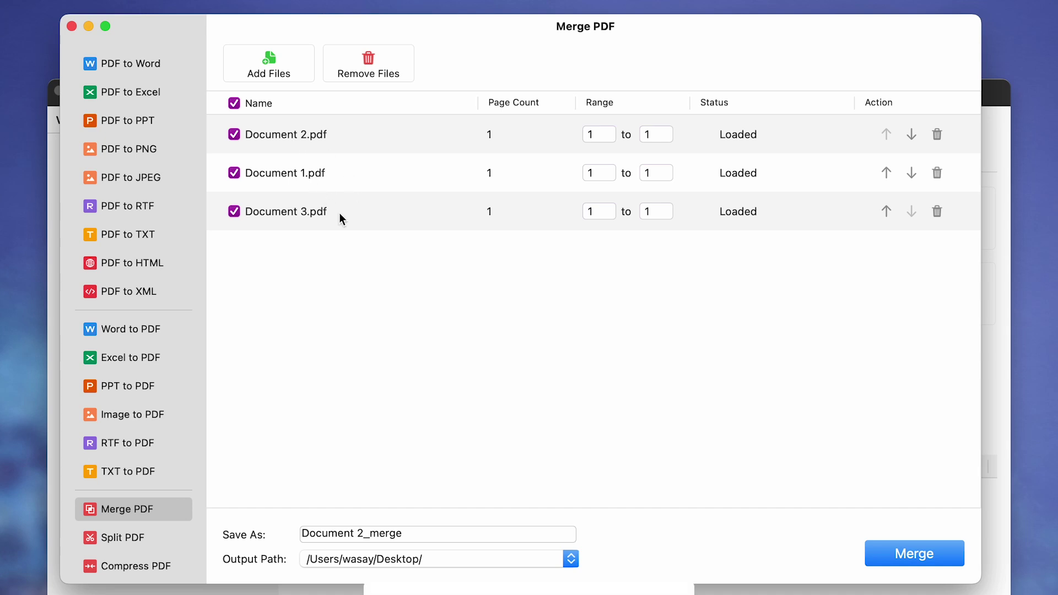
left_click(912, 138)
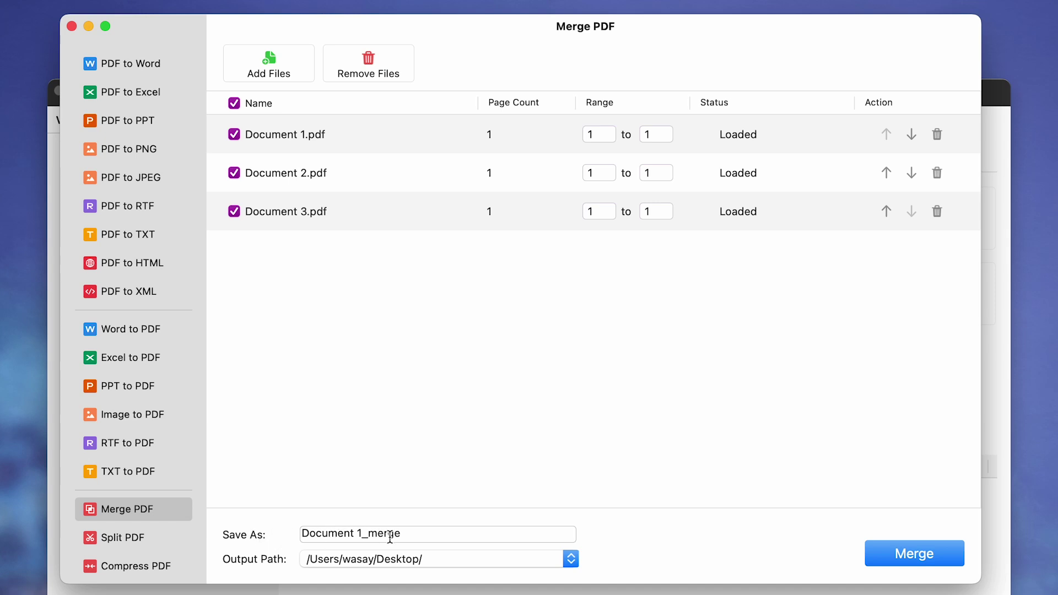
Step: Change the Save As name of the merged output to 'Merged PDF'
double_click(407, 536)
triple_click(407, 536)
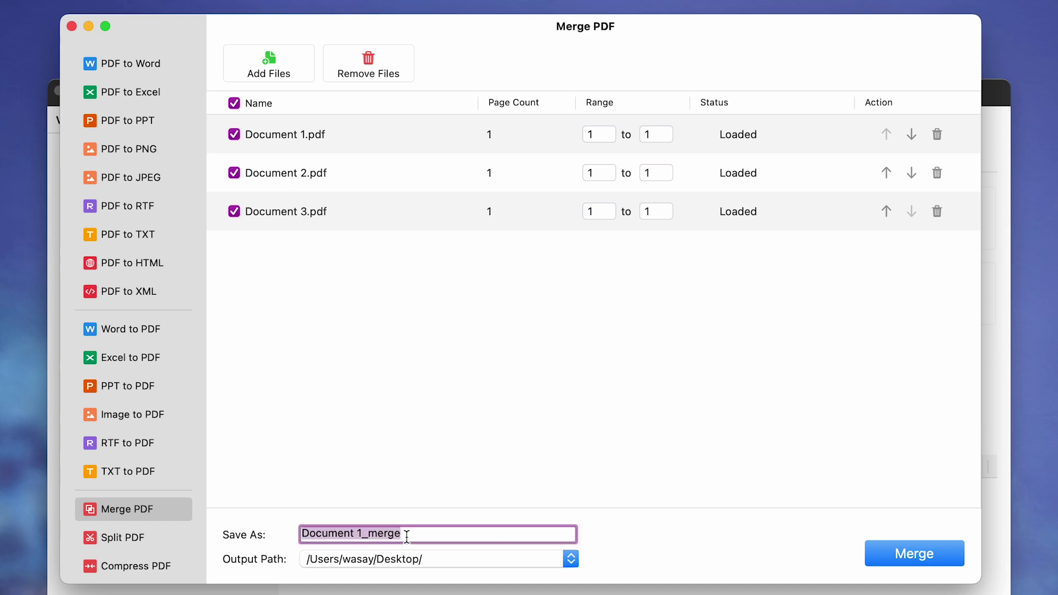
type("Merged PDF")
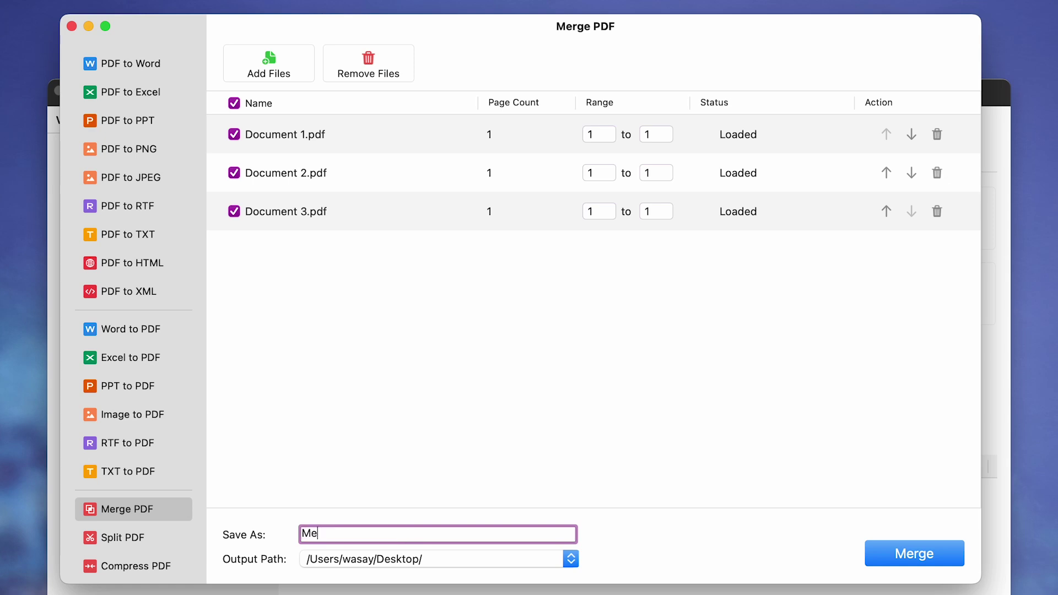
left_click(539, 387)
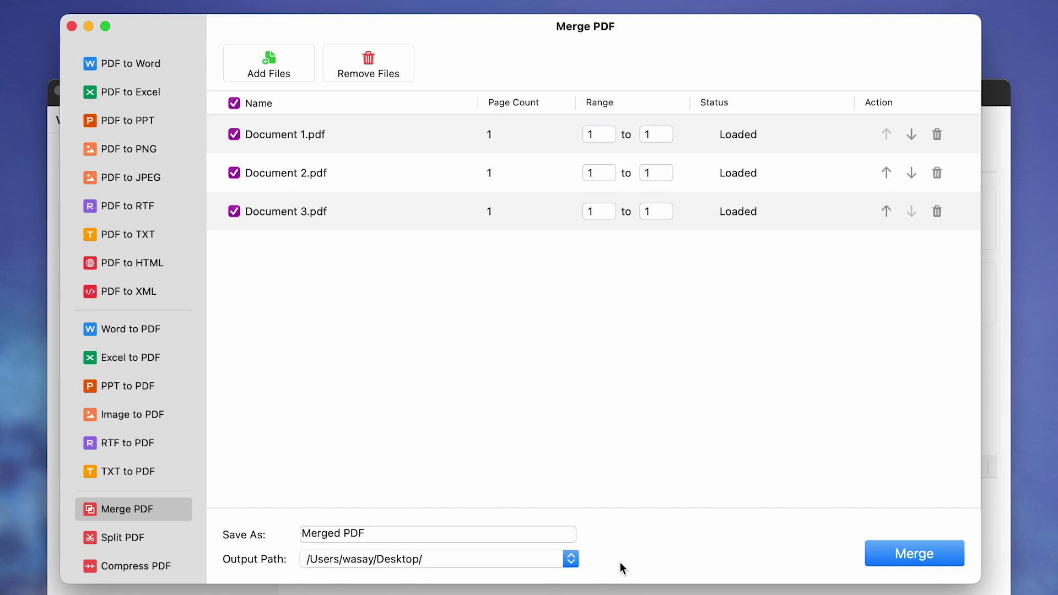
Step: Keep Desktop as the output path and merge the three PDFs into Merged PDF.pdf
left_click(571, 559)
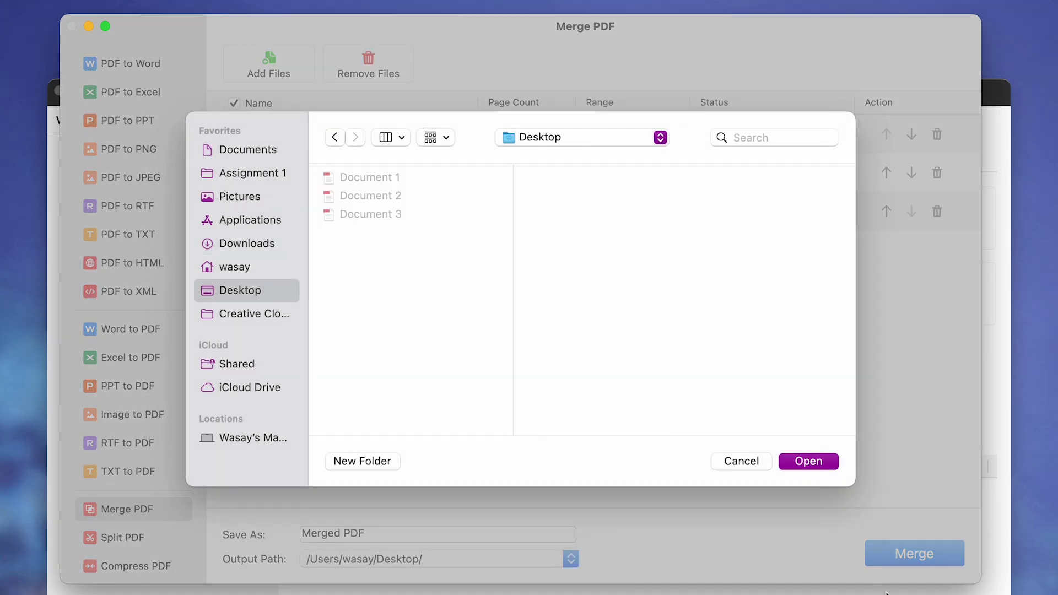
left_click(823, 463)
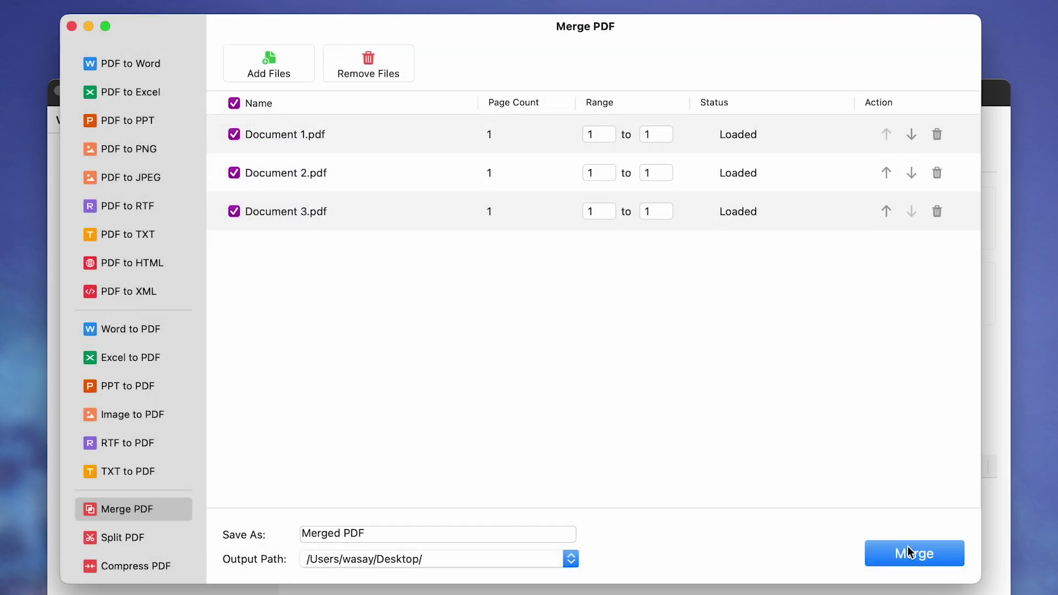
left_click(909, 553)
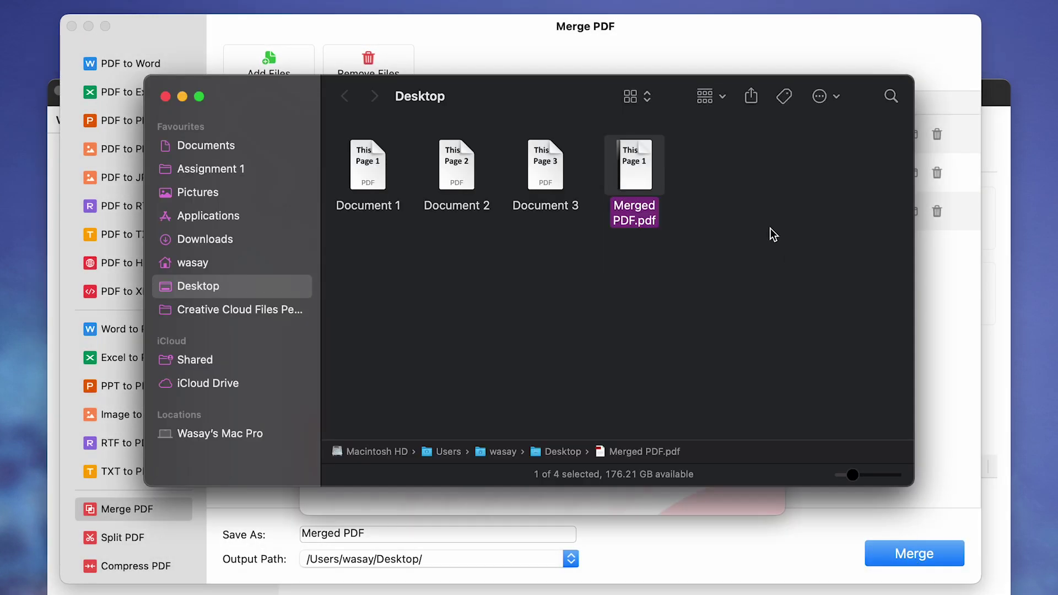
left_click(677, 239)
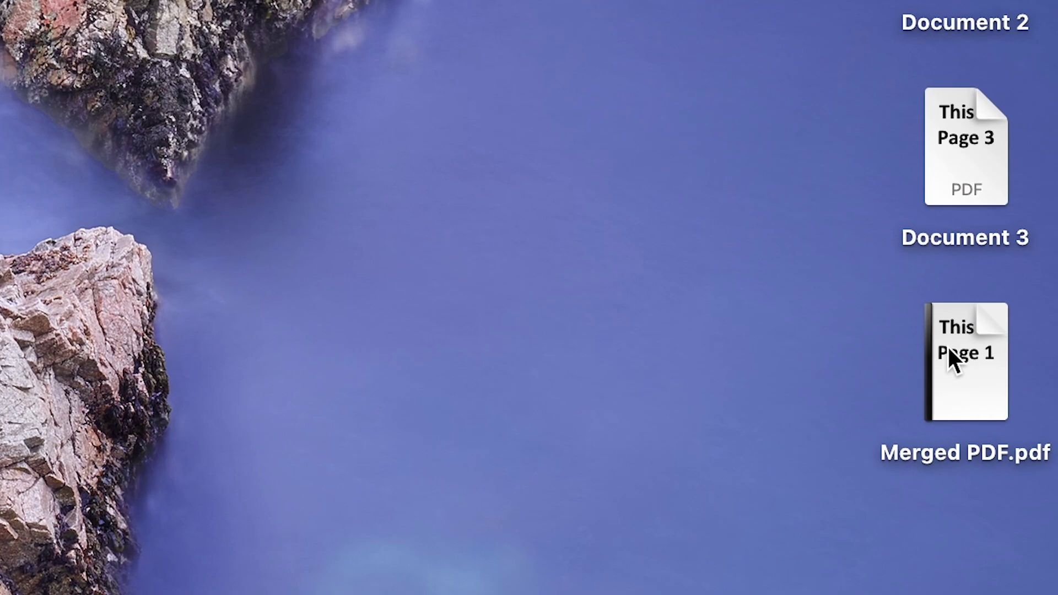
mouse_move(969, 257)
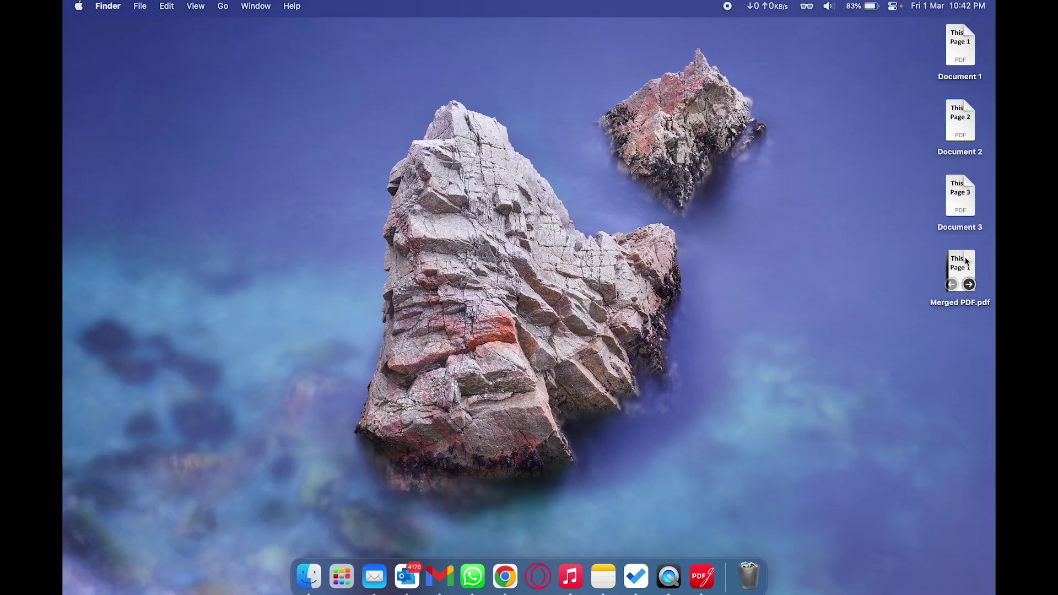
left_click(978, 331)
key("space")
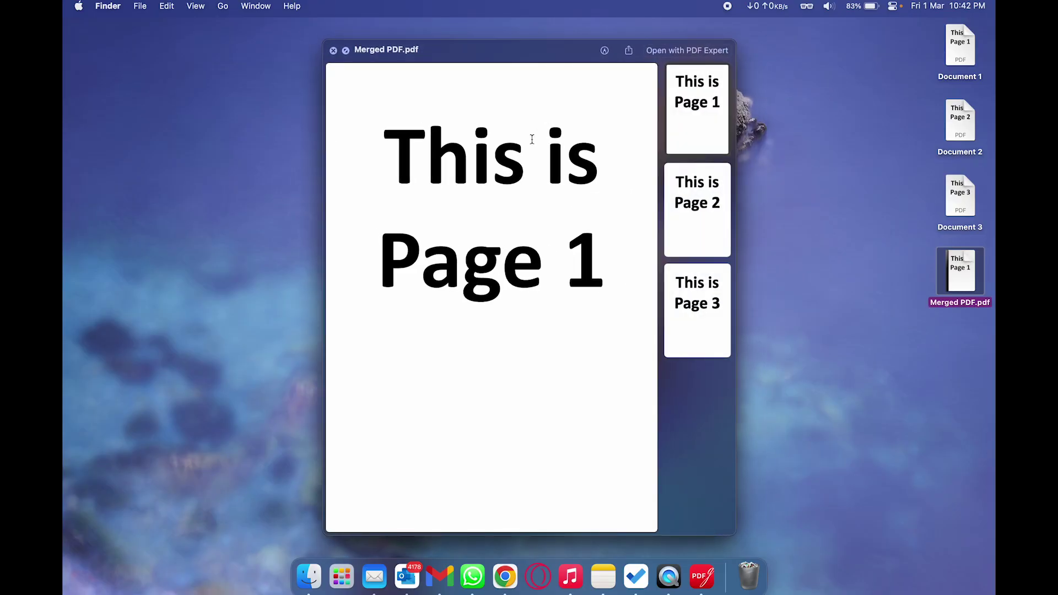
left_click(684, 215)
left_click(709, 306)
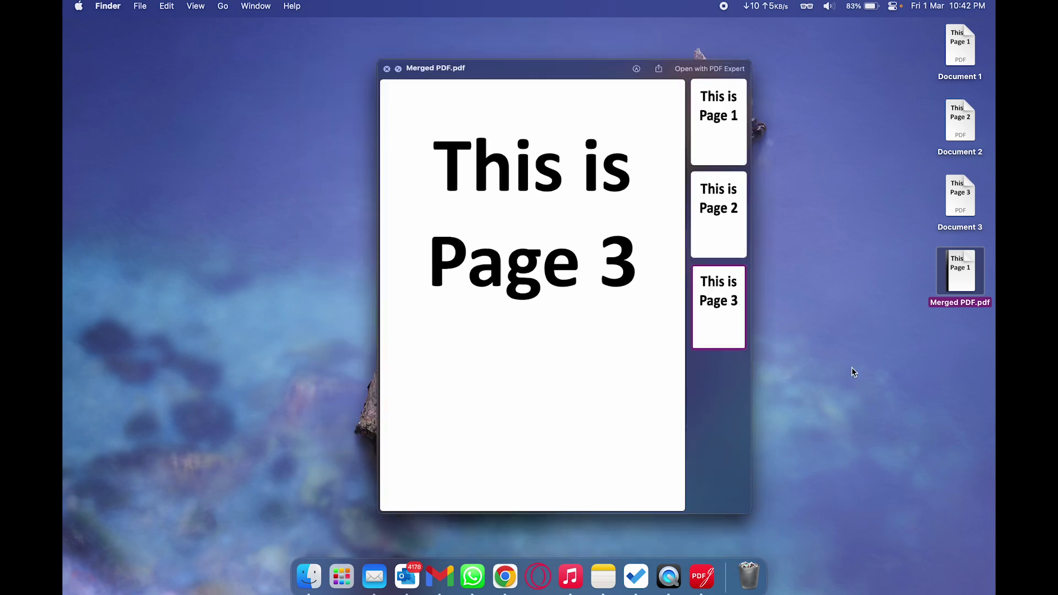
key("space")
left_click(852, 368)
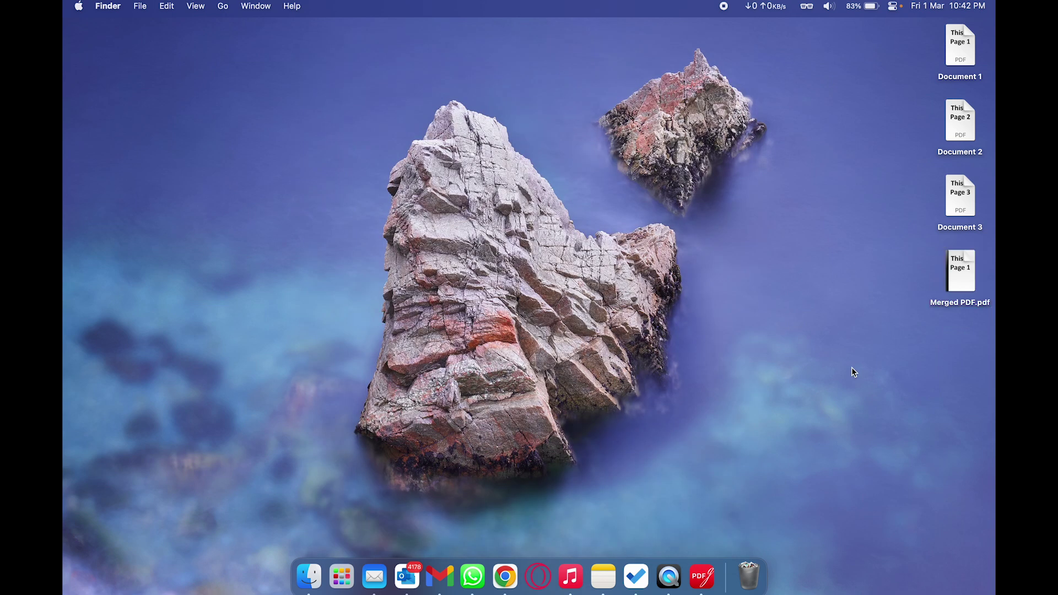